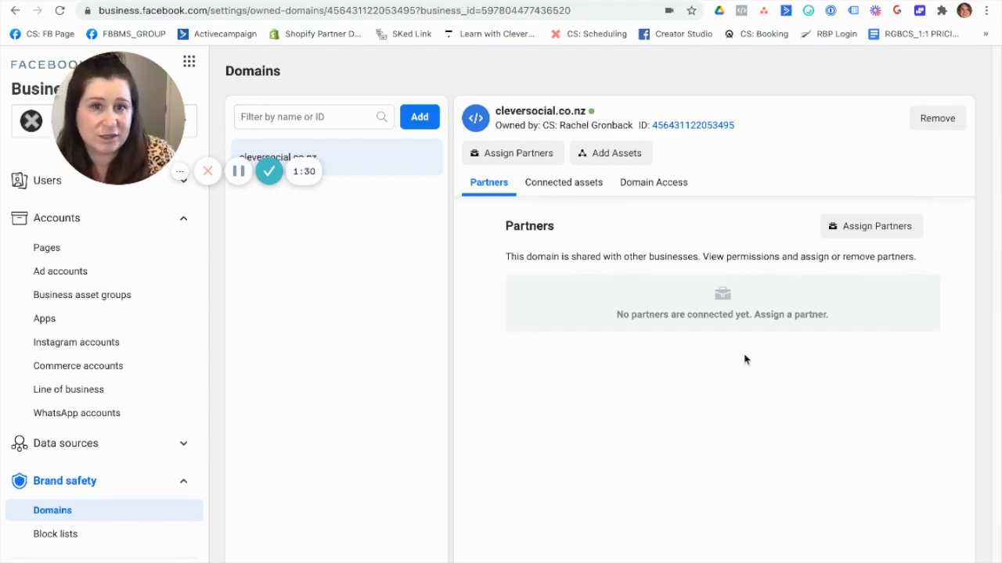
- Add the domain cleversocial.com to the business and show its meta-tag verification instructions
mouse_move(593, 119)
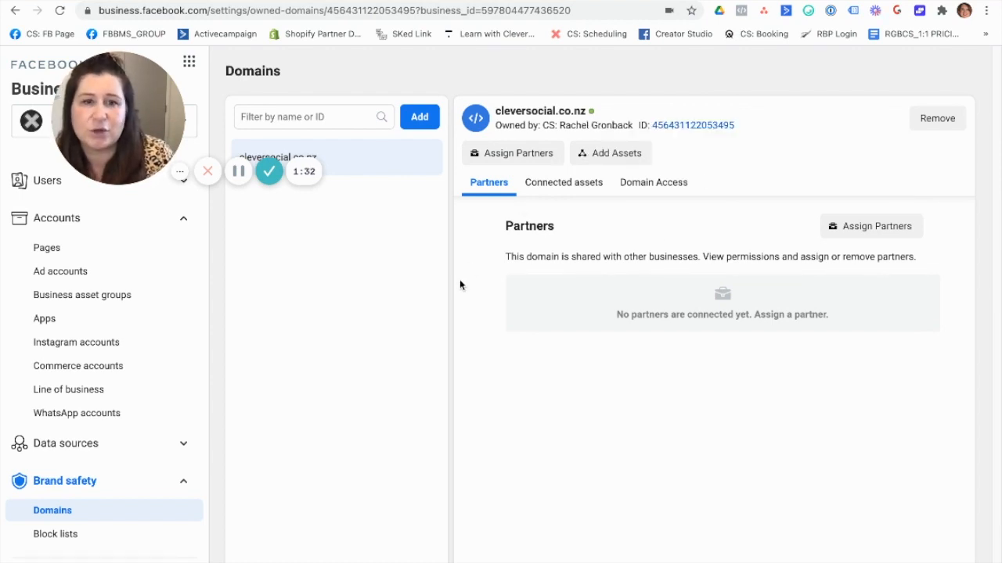
click(420, 119)
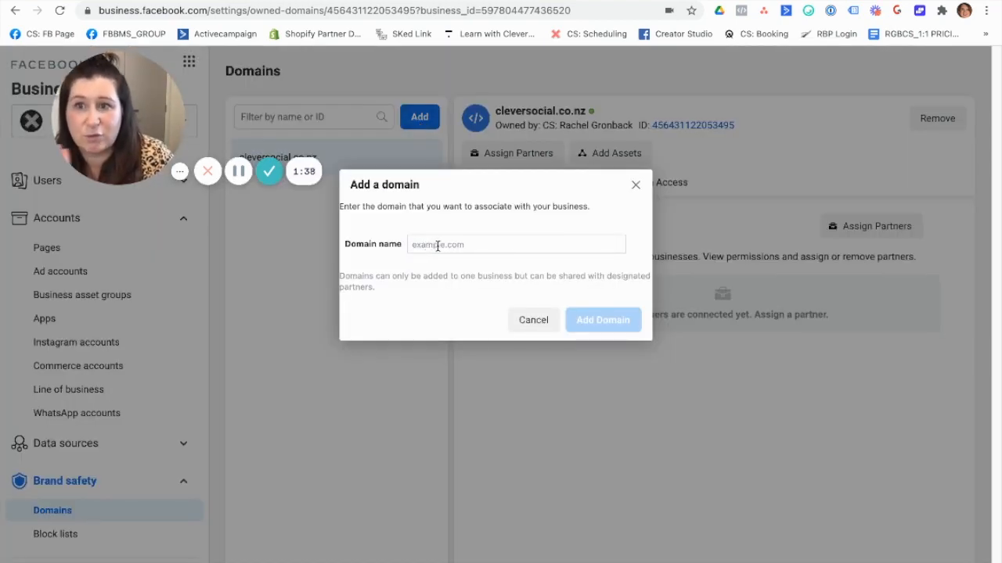
click(438, 245)
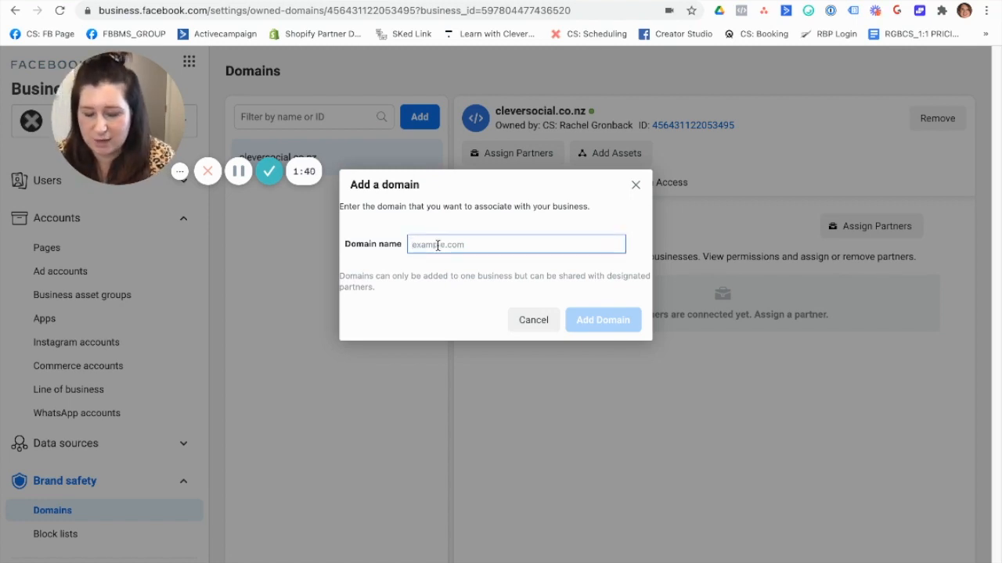
text(clever)
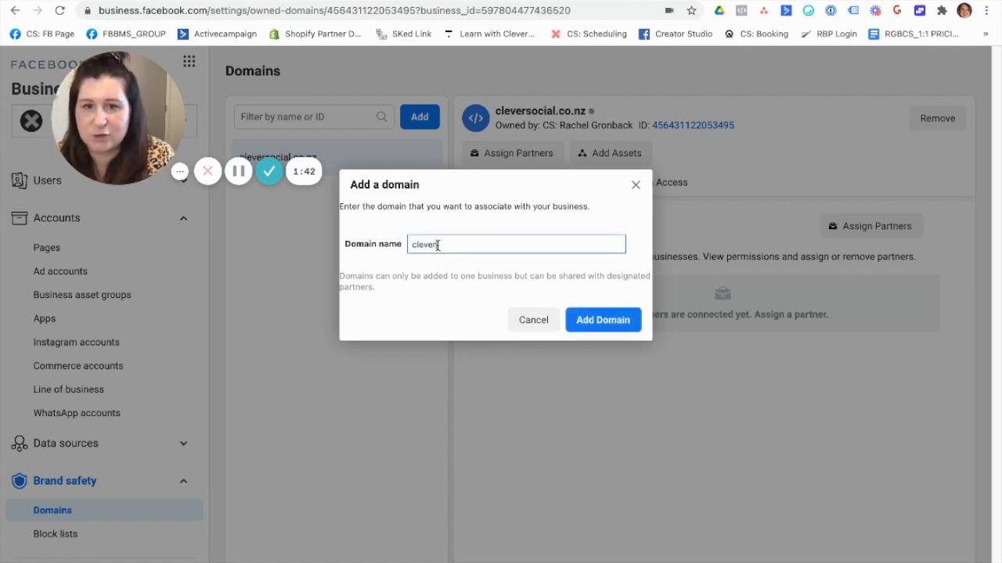
text(social.com)
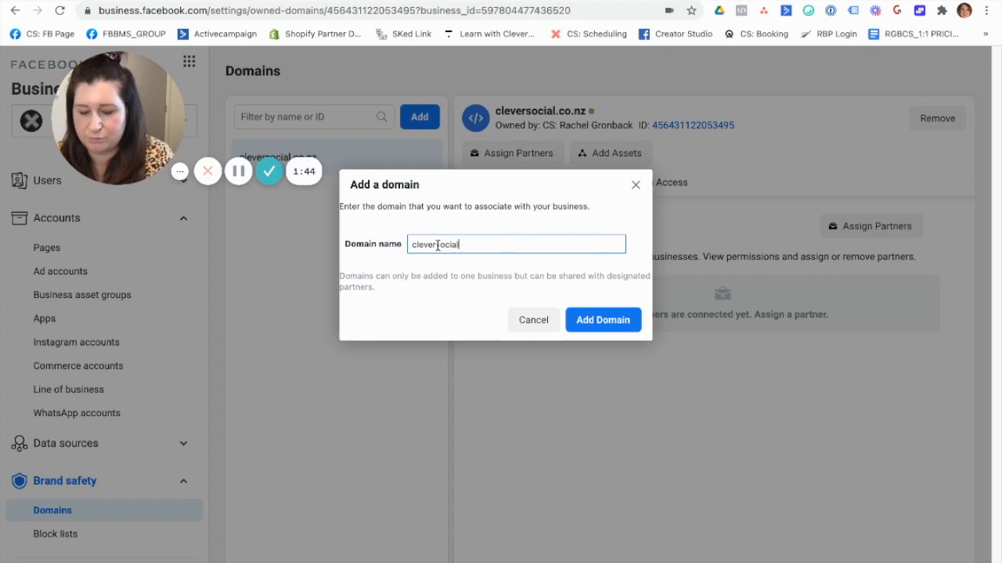
click(590, 320)
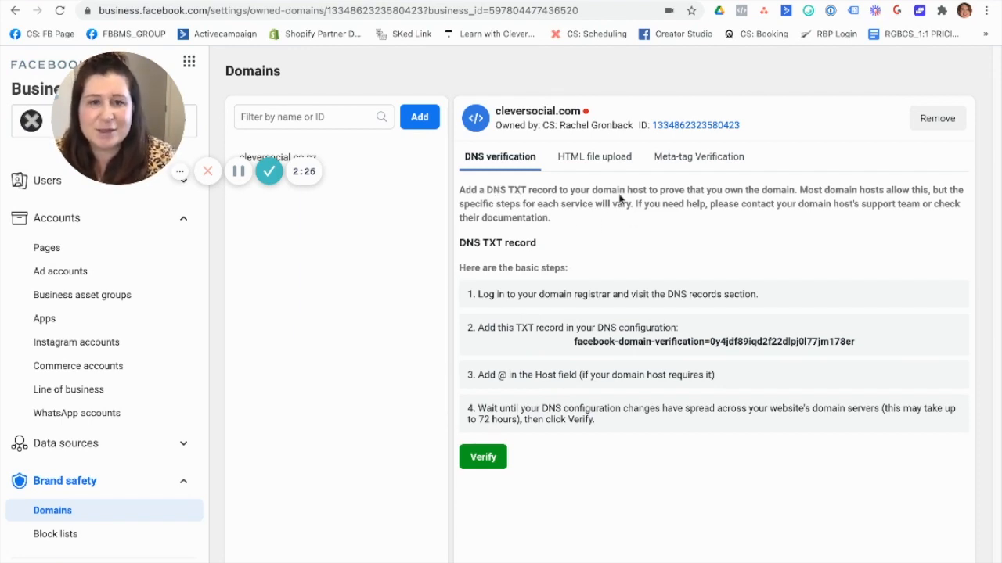
click(699, 159)
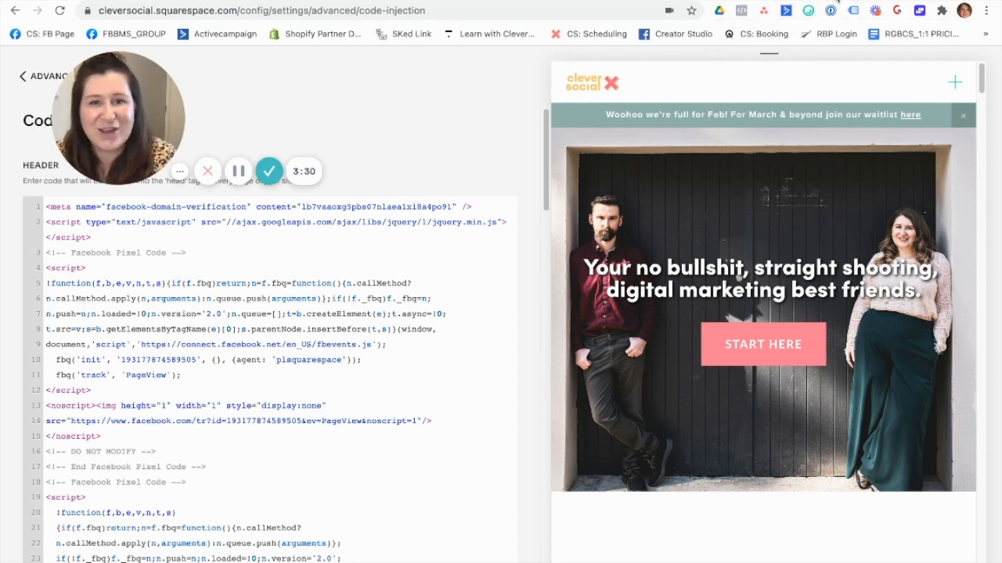
- Switch to the Shopify admin, open the Debut theme's code and highlight the facebook-domain-verification meta tag below the head tag in theme.liquid
click(837, 1)
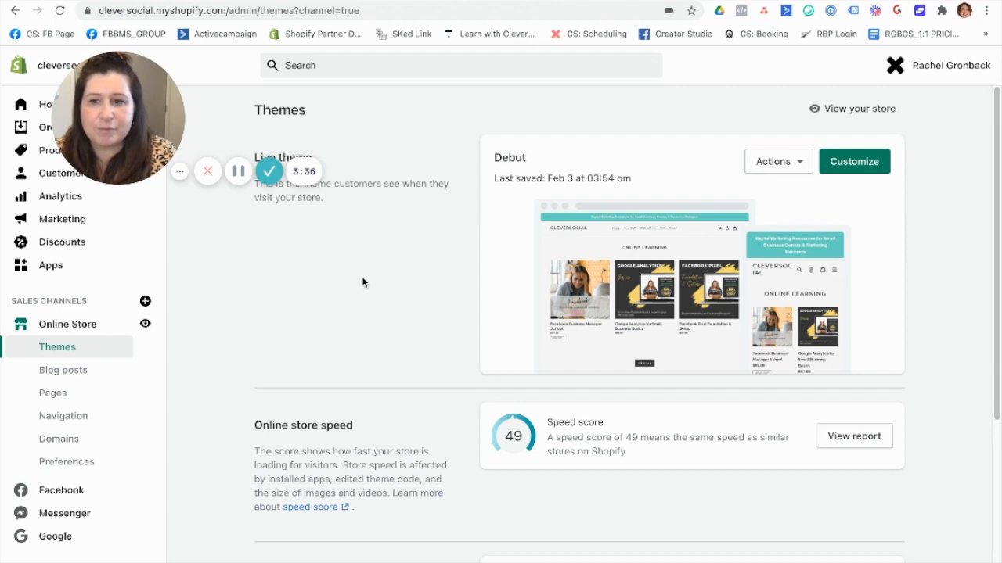
click(804, 169)
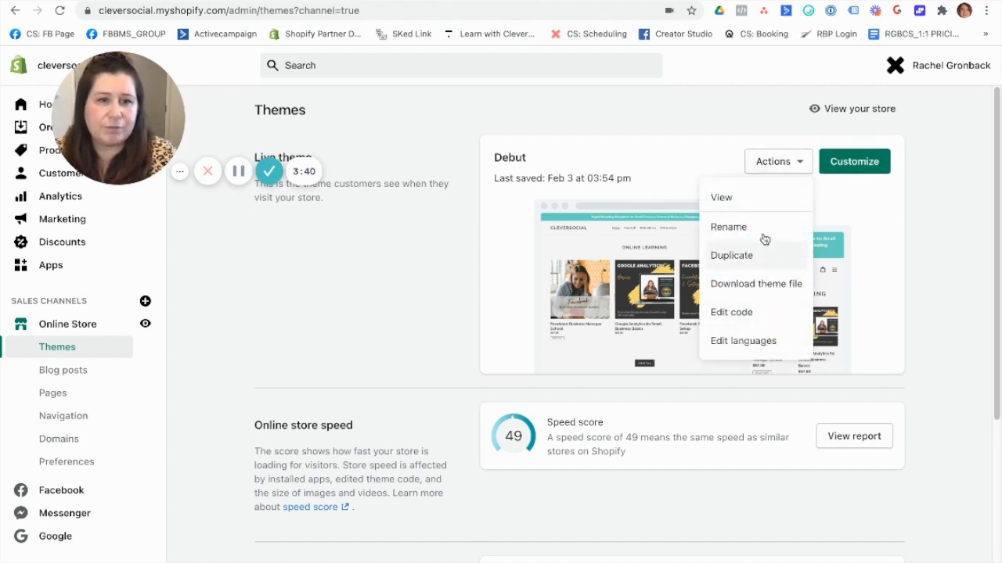
click(731, 316)
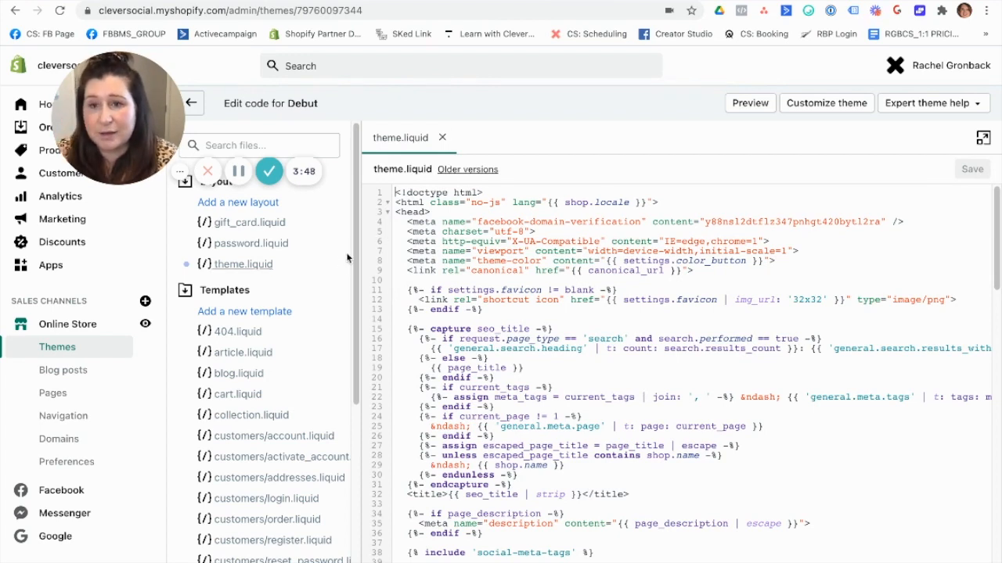
triple_click(743, 221)
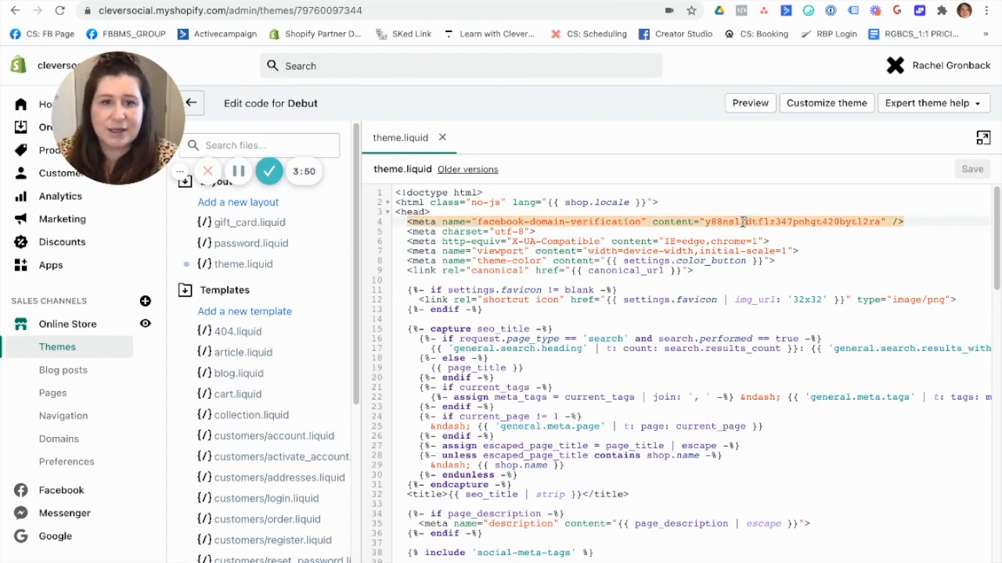
click(435, 213)
drag(406, 222, 903, 223)
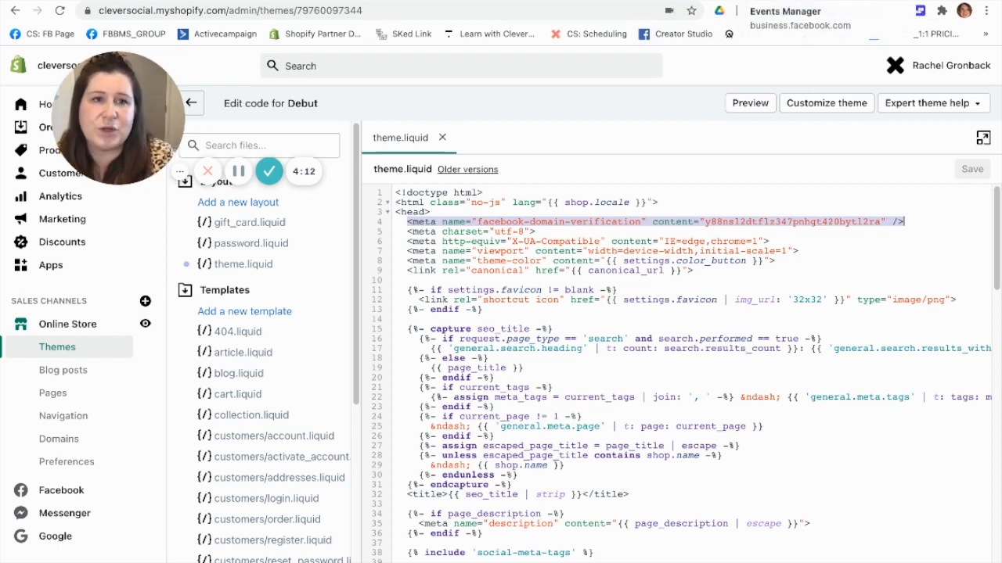
- Switch to Facebook Events Manager and open the aggregated web event configuration of cleversocial.co.nz for editing
click(783, 3)
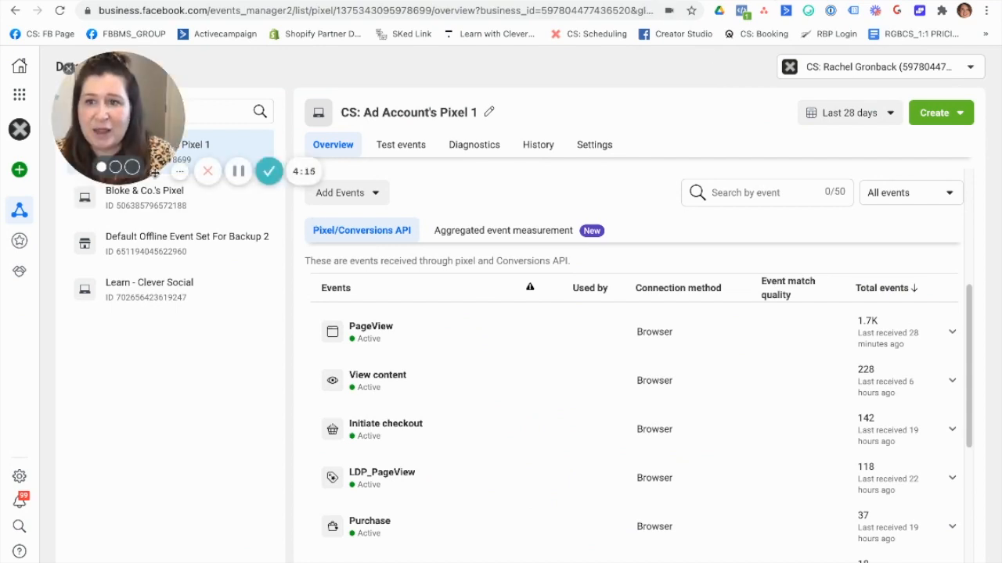
drag(156, 152, 167, 195)
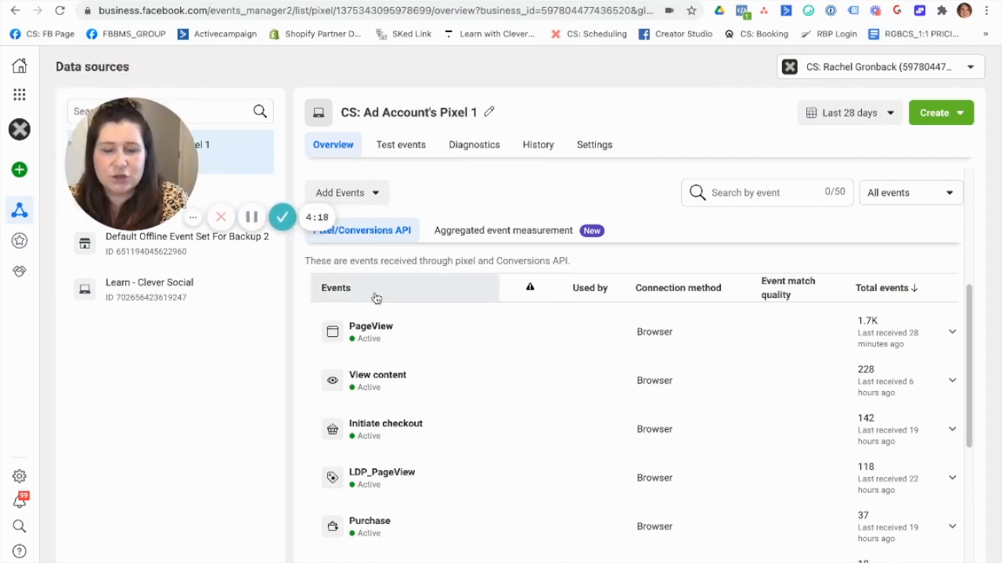
click(535, 238)
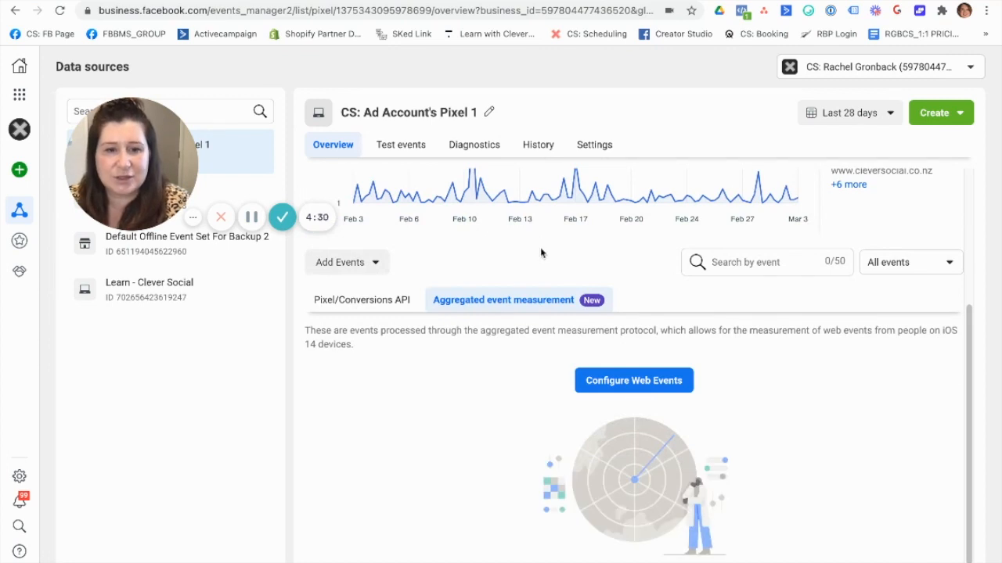
click(641, 387)
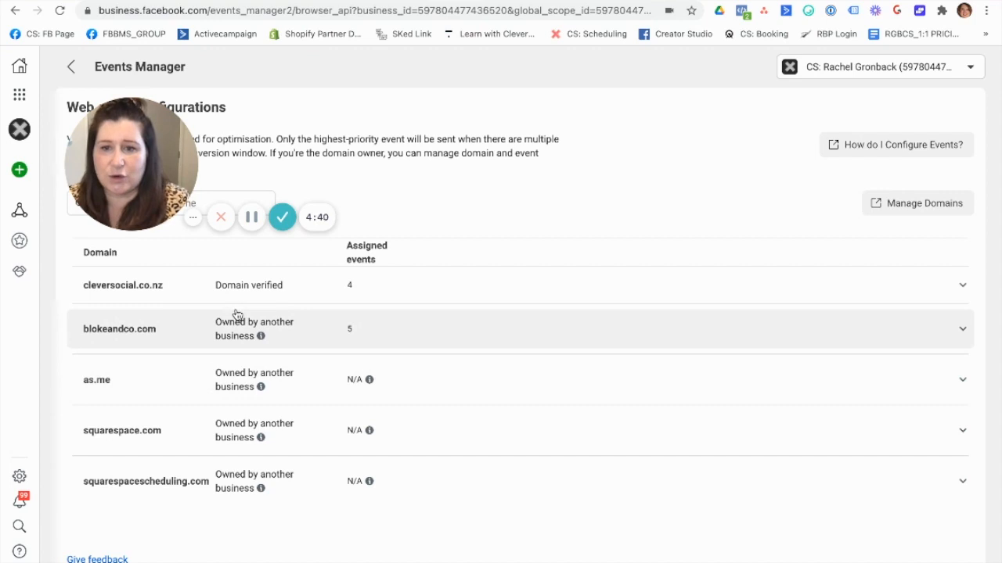
click(391, 292)
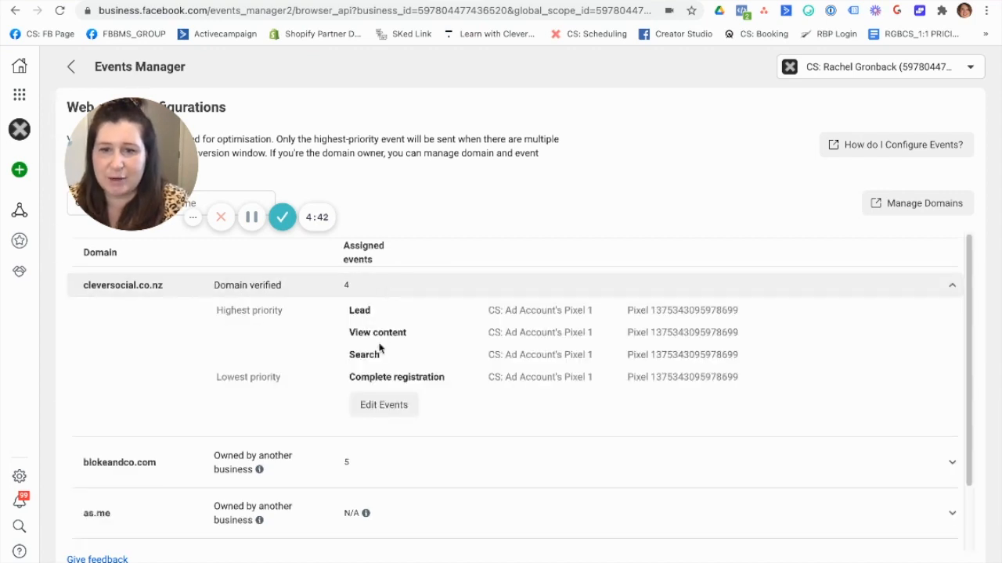
click(381, 410)
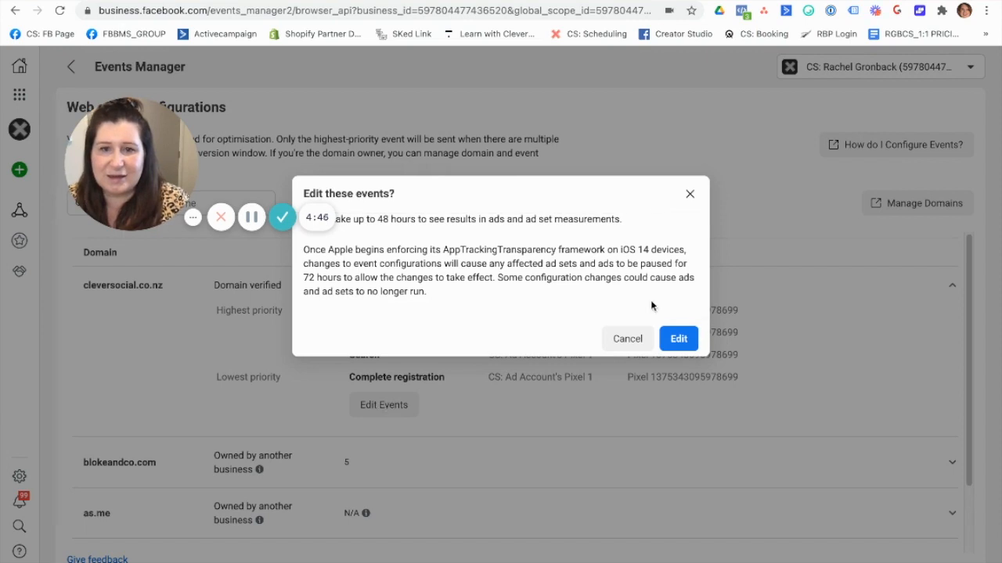
click(678, 336)
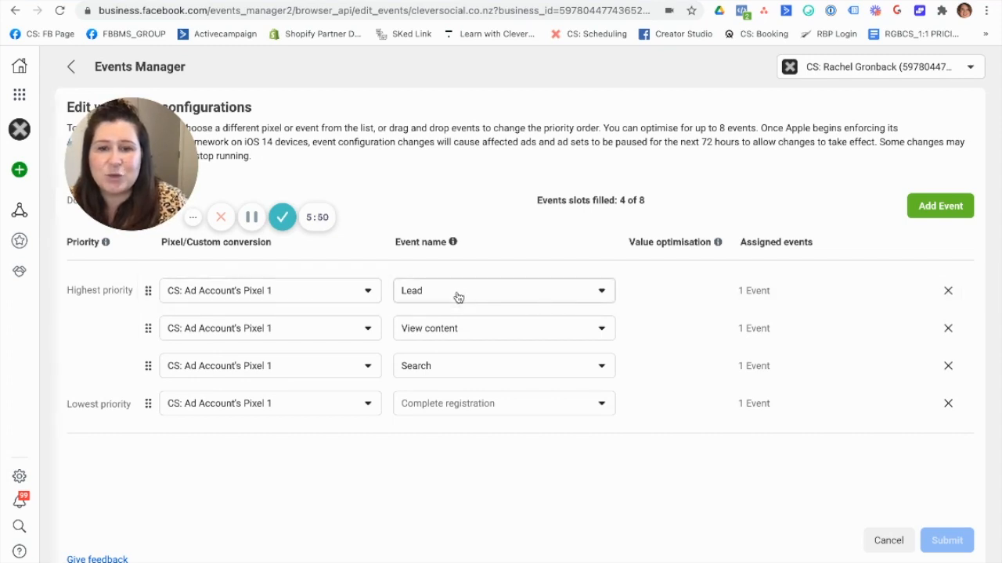
- Review the event options offered for the highest-priority slot and keep the Lead event
click(553, 302)
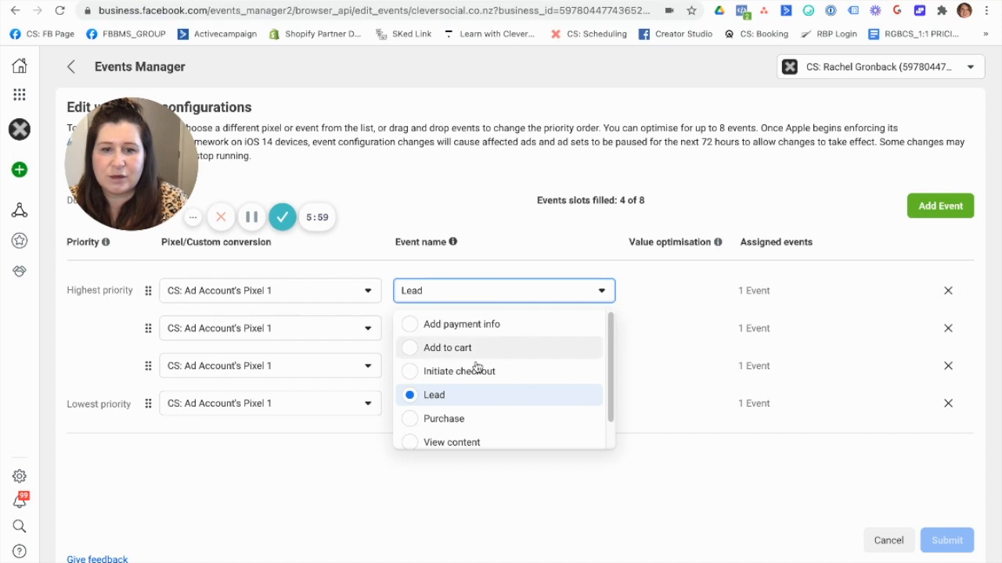
scroll(607, 358, down, 1)
drag(607, 358, 603, 383)
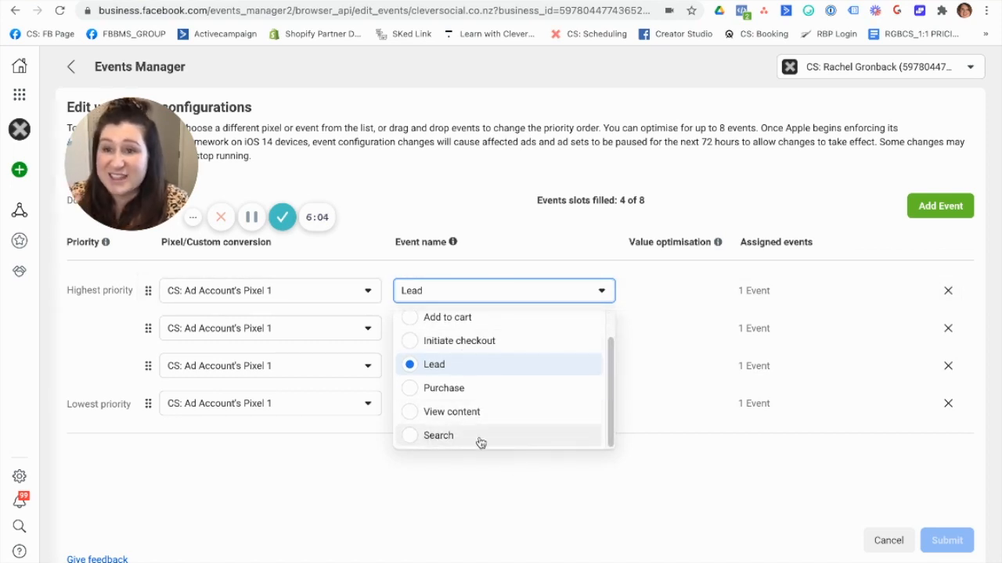
scroll(472, 445, up, 1)
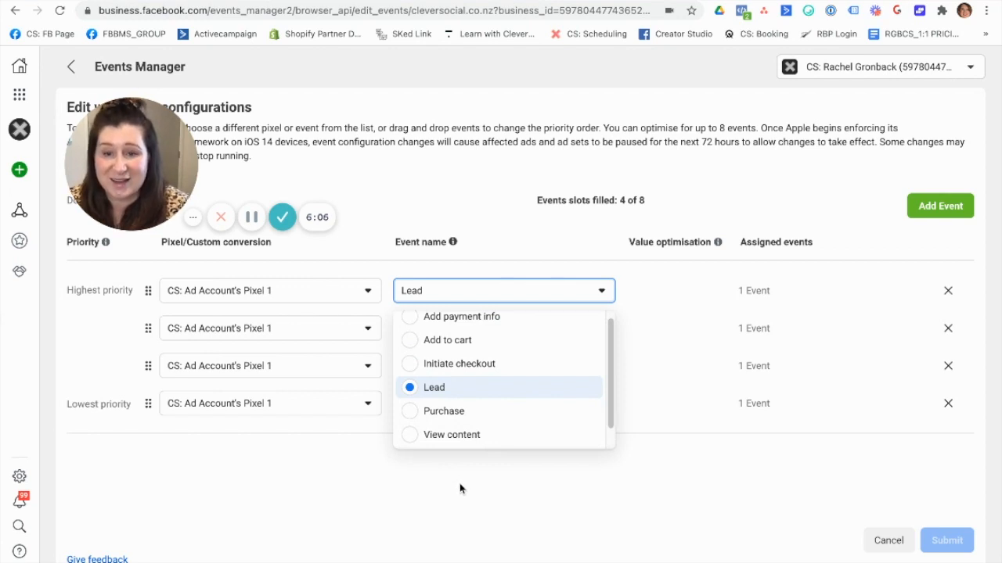
click(461, 485)
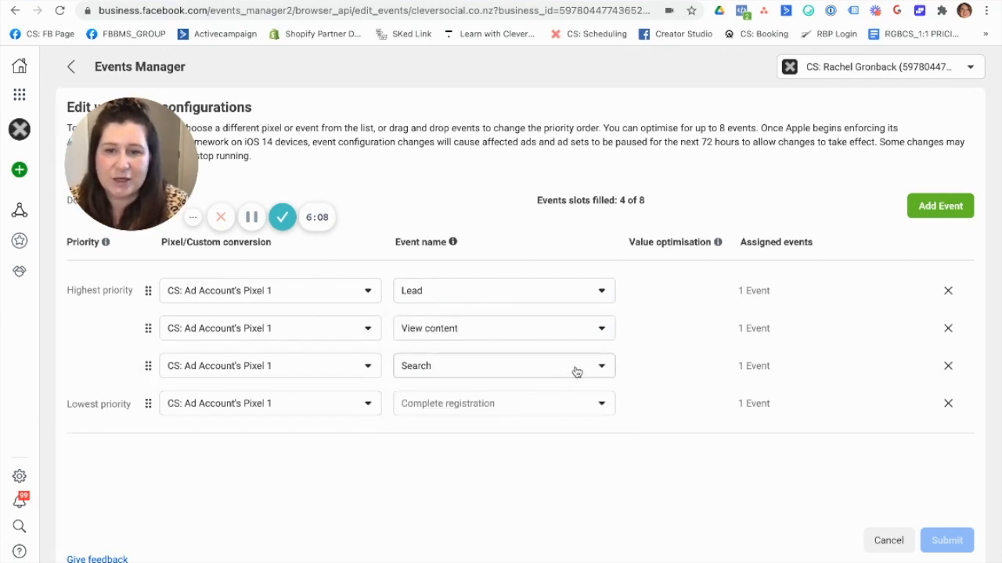
- Replace the lowest-priority Complete registration event with Purchase and move it up one place, above Search
click(559, 405)
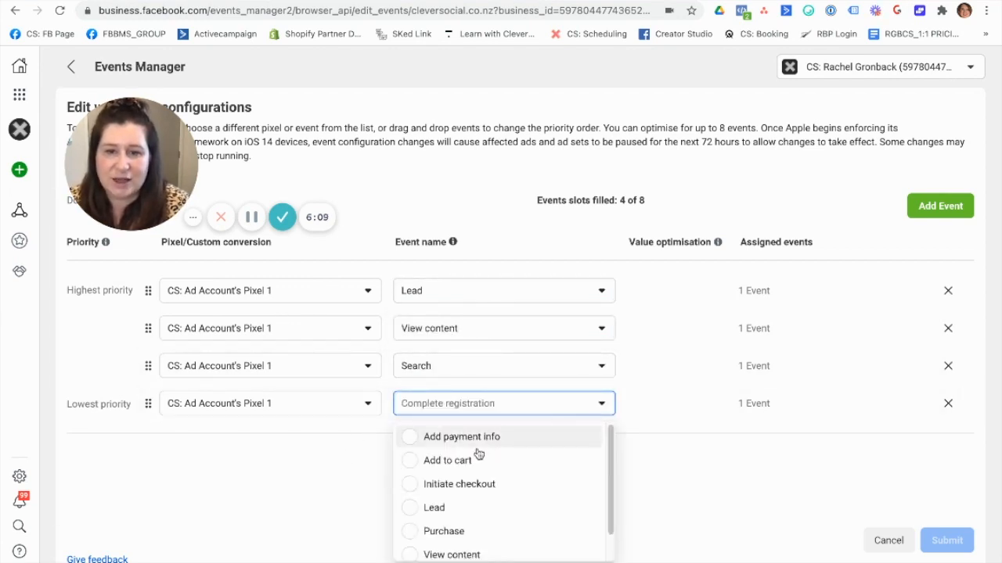
click(462, 531)
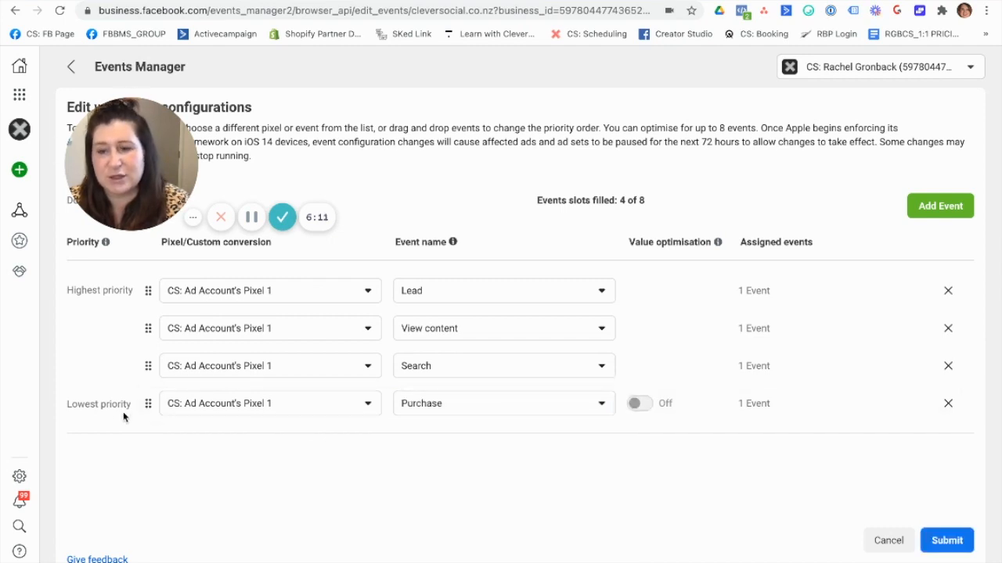
drag(149, 404, 149, 361)
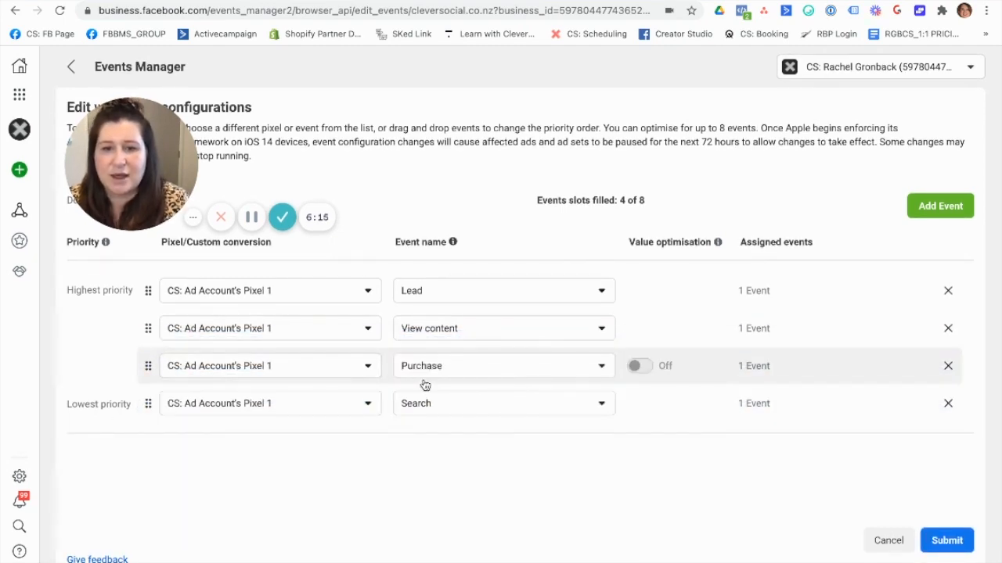
- Replace the Search event with Add to cart and move View content down to the lowest priority
click(595, 409)
click(497, 436)
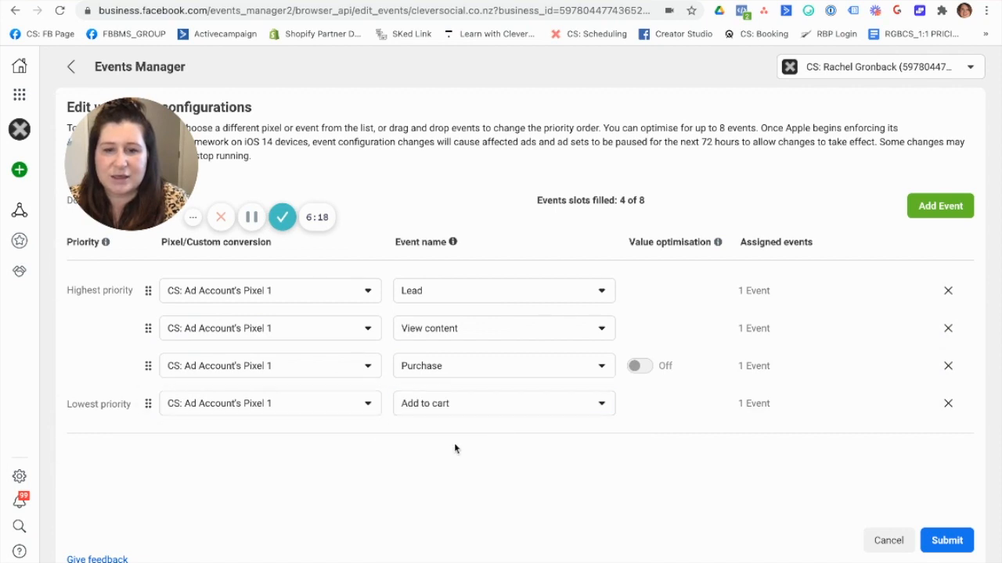
drag(147, 329, 149, 414)
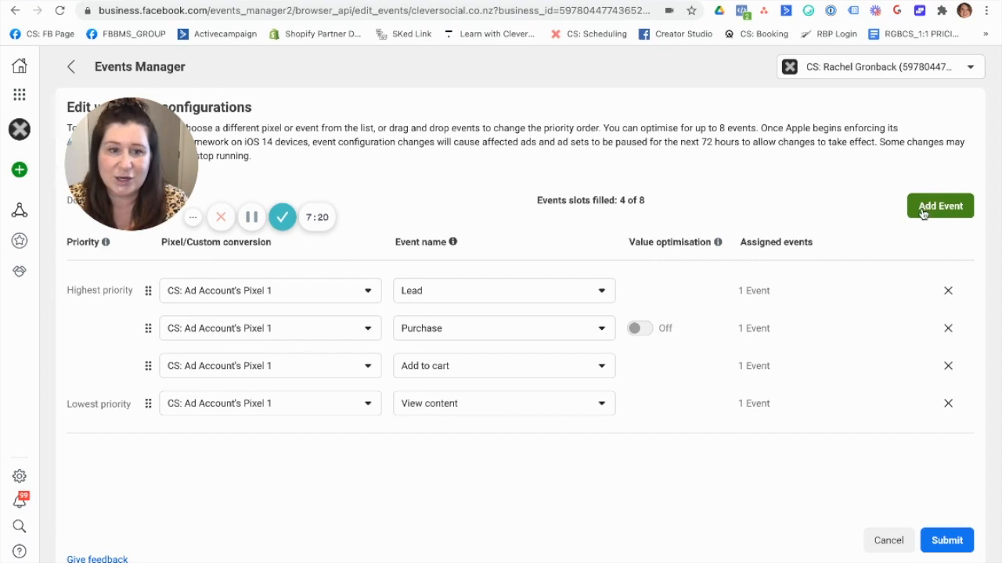
- Submit the reordered event configuration, acknowledge the changes, apply them and close the confirmation
click(943, 547)
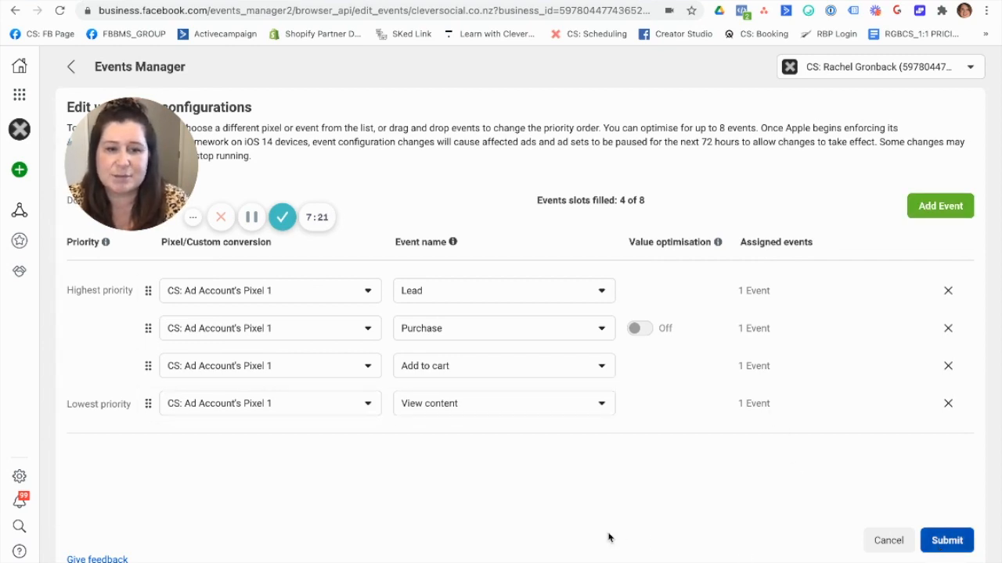
click(427, 424)
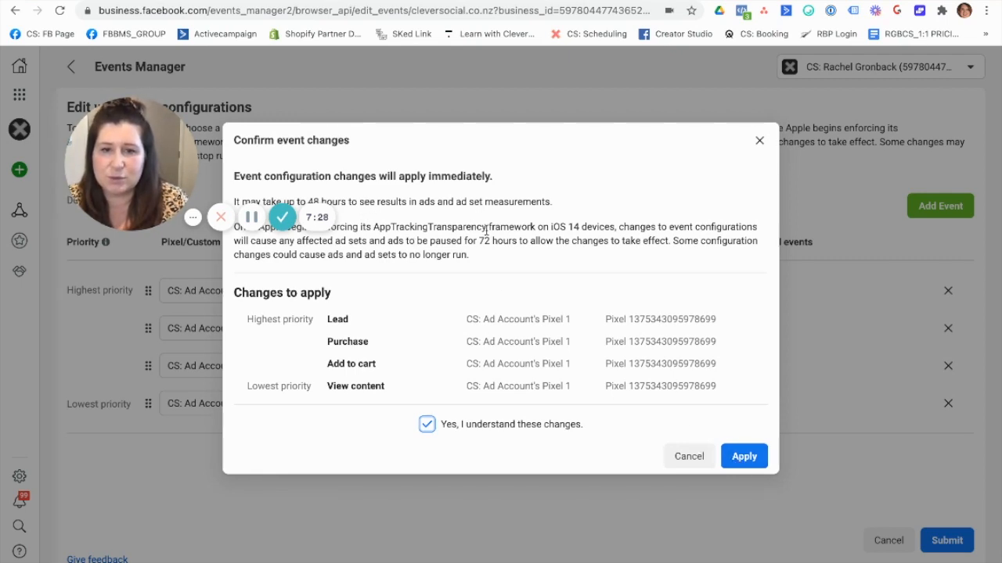
drag(373, 227, 548, 227)
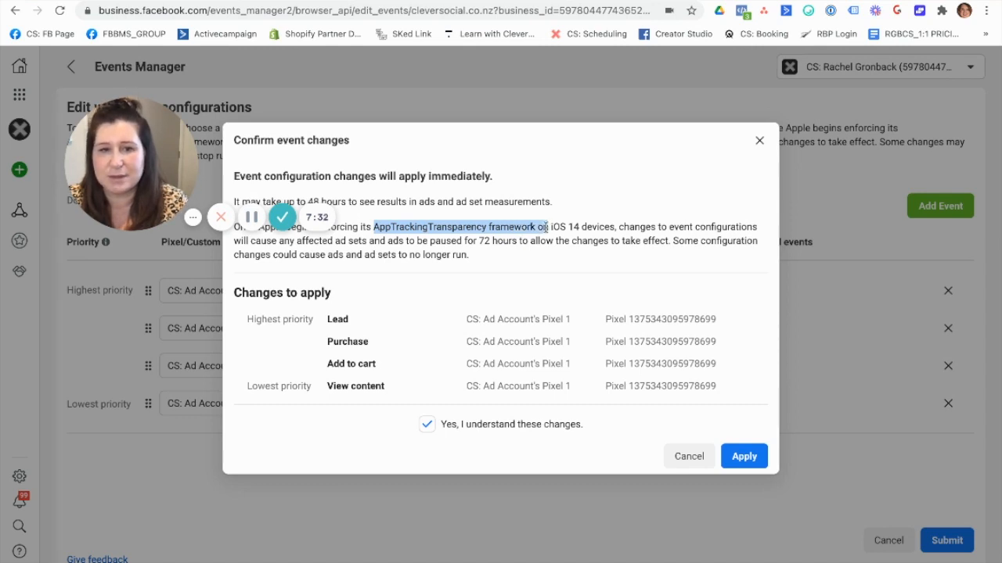
click(743, 465)
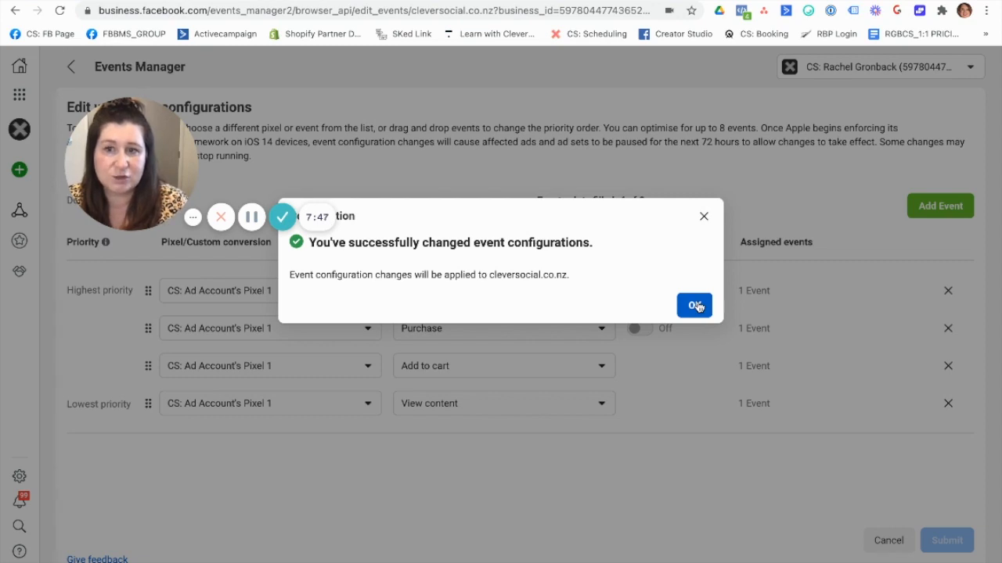
click(697, 307)
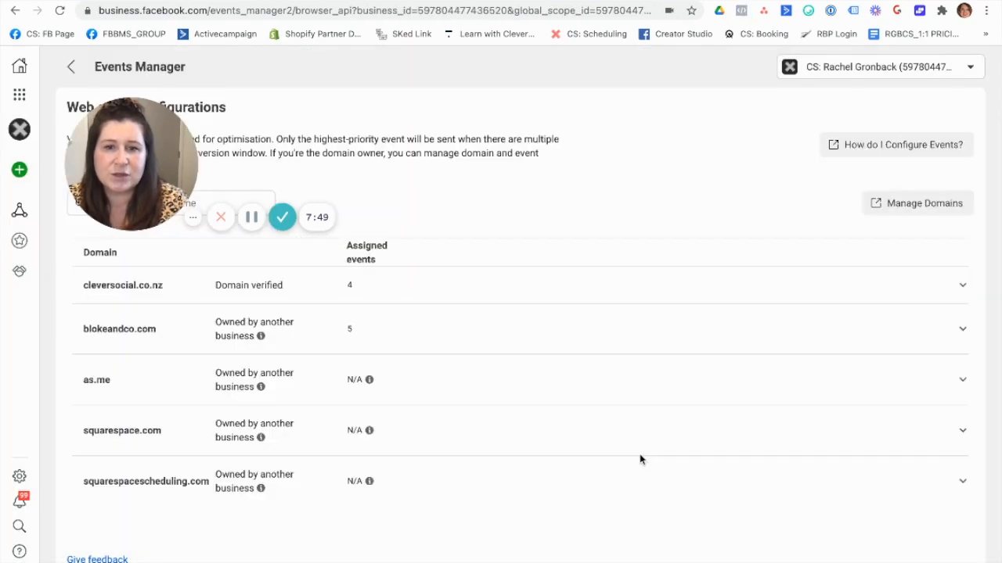